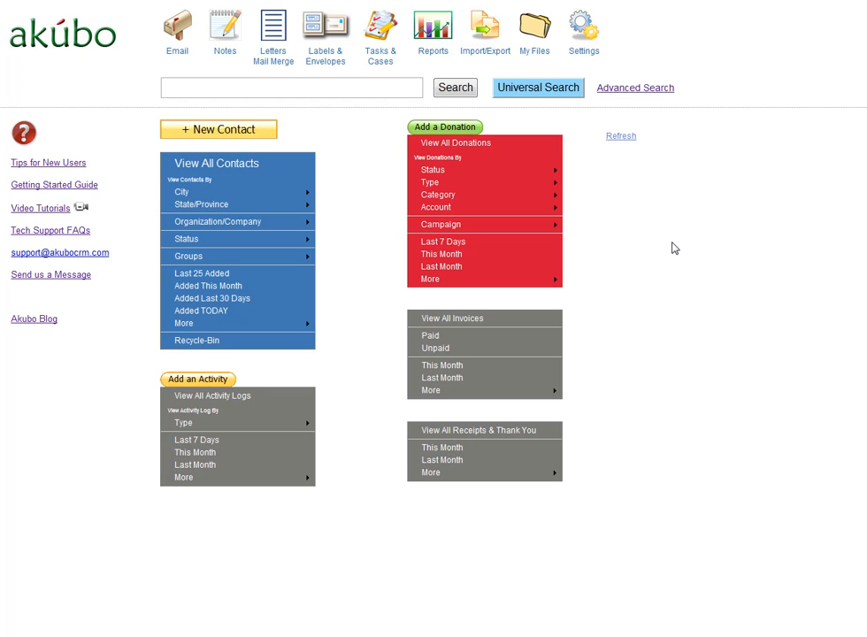
Start a new donation and choose the donor from the existing contacts
{"action": "left_click", "coordinate": [459, 128]}
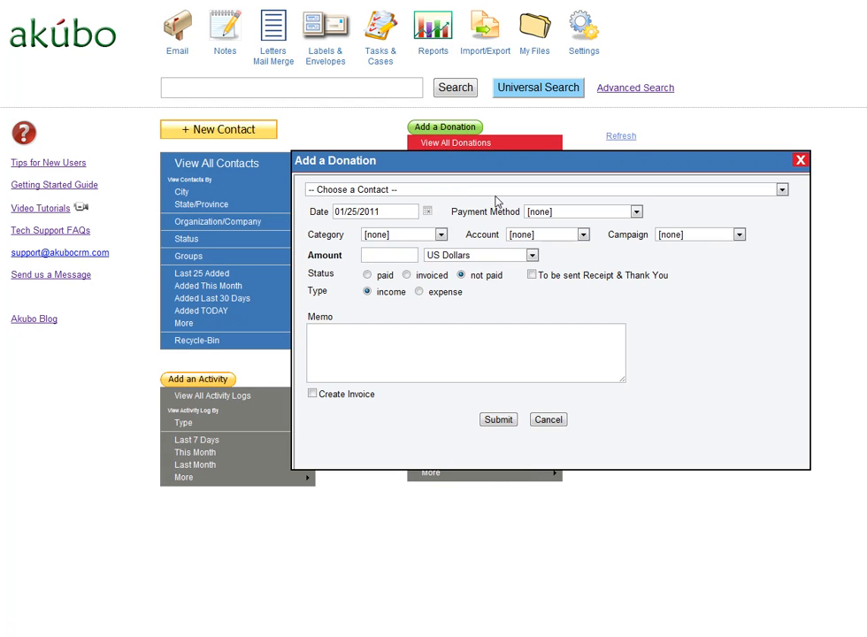
{"action": "left_click", "coordinate": [493, 189]}
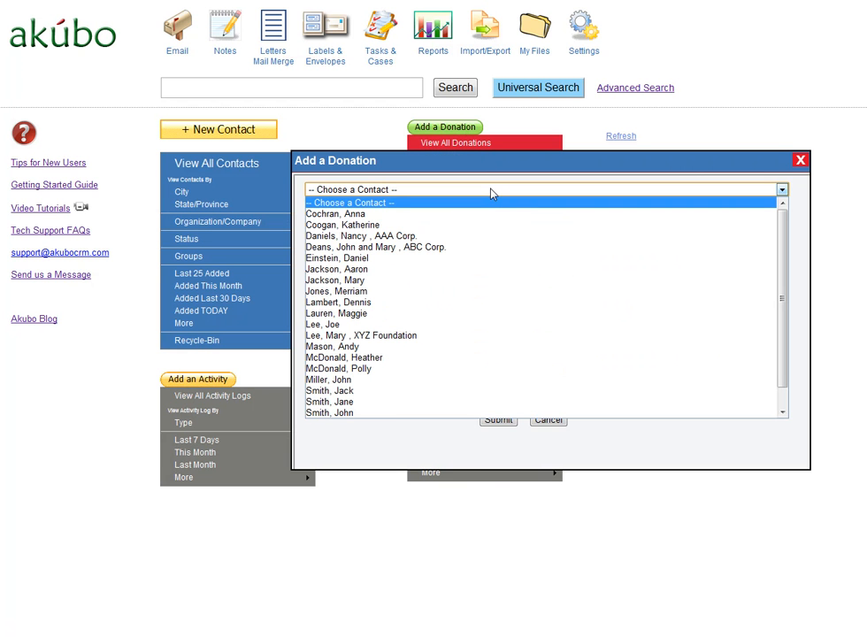
{"action": "left_click", "coordinate": [512, 390]}
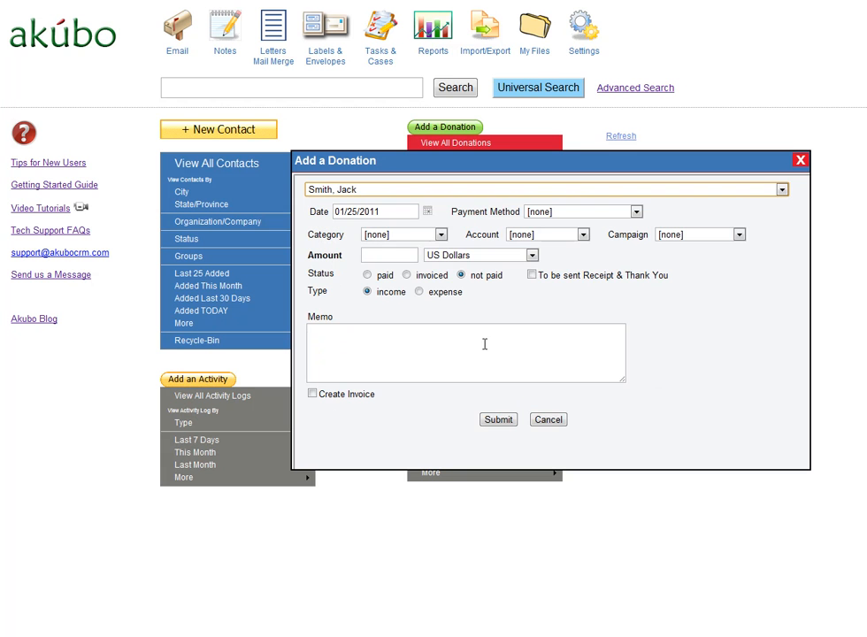
Set the donation amount to 50 US Dollars, mark it as paid, and flag it to be sent a Receipt & Thank You
{"action": "left_click", "coordinate": [406, 253]}
{"action": "type", "text": "50"}
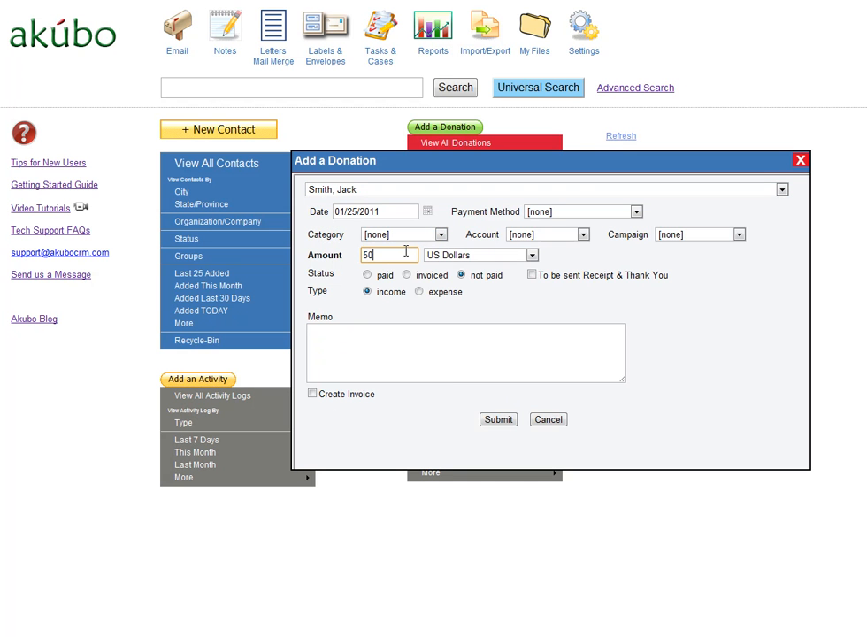
{"action": "left_click", "coordinate": [368, 275]}
{"action": "left_click", "coordinate": [532, 275]}
Create a new payment method named "credit card" for the donation
{"action": "left_click", "coordinate": [635, 214]}
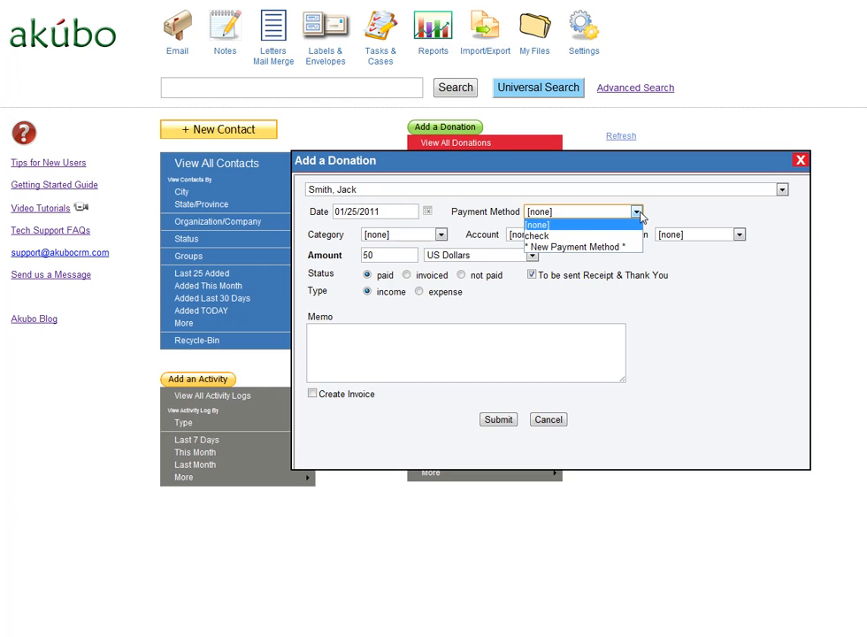
{"action": "left_click", "coordinate": [545, 248]}
{"action": "type", "text": "credit card"}
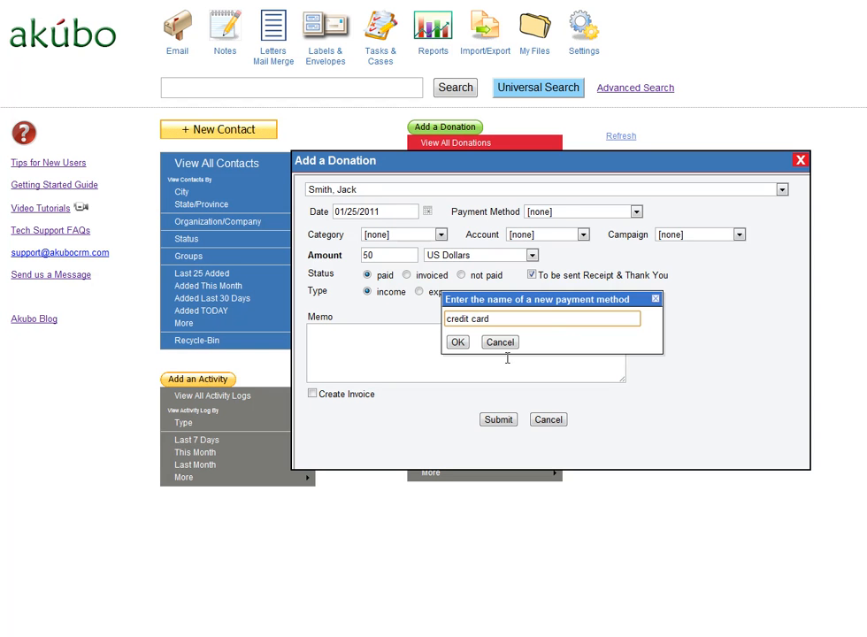
{"action": "left_click", "coordinate": [457, 342]}
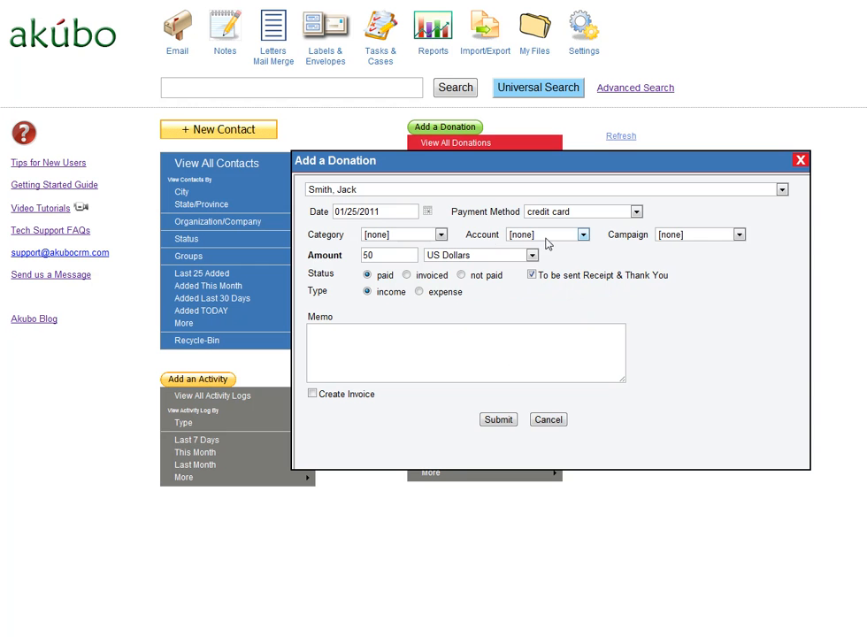
Set the donation's category to general and create a new account named "general account" for it
{"action": "left_click", "coordinate": [441, 235]}
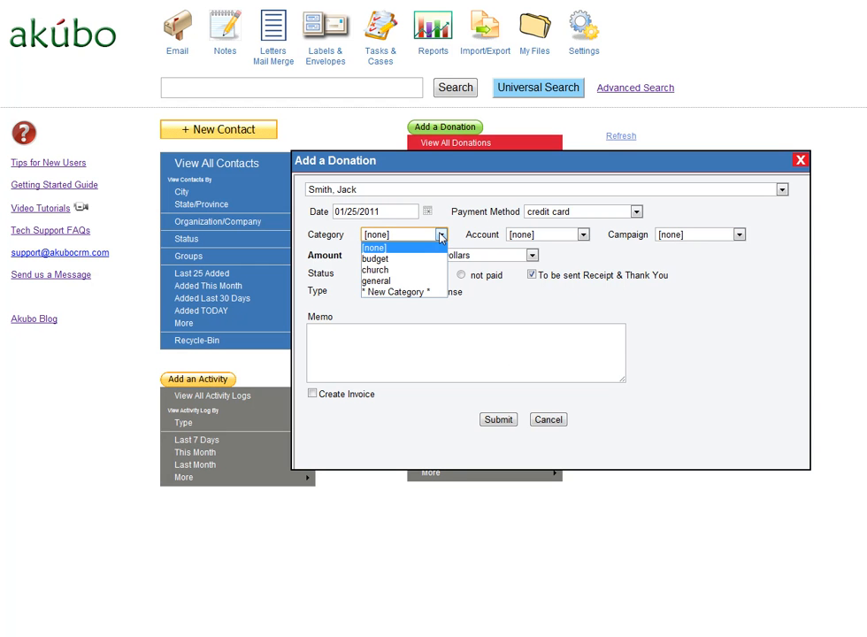
{"action": "left_click", "coordinate": [419, 281]}
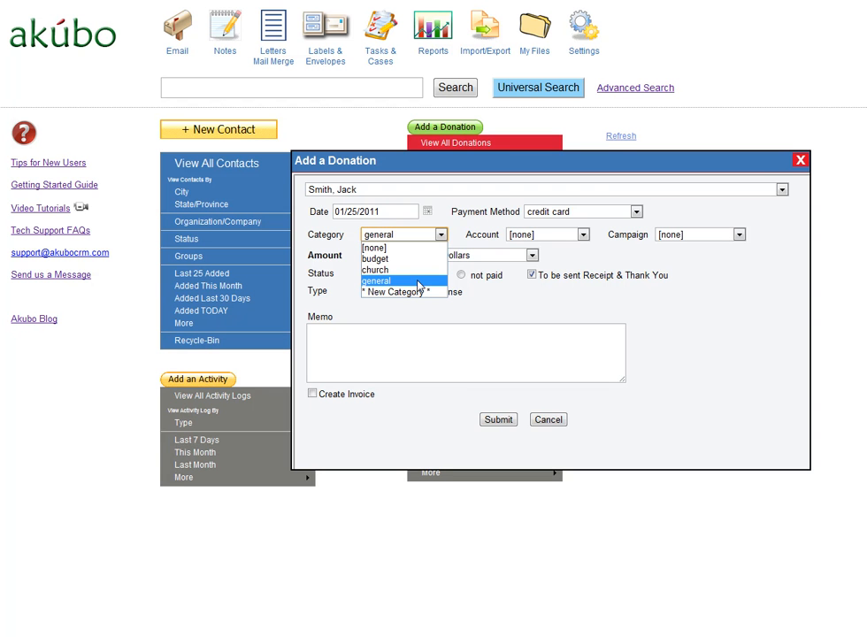
{"action": "left_click", "coordinate": [583, 235]}
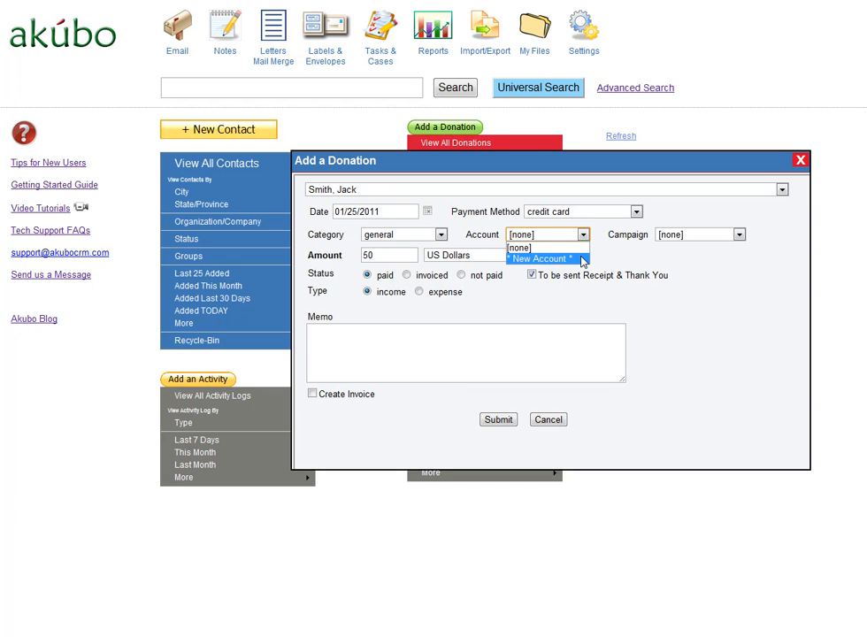
{"action": "left_click", "coordinate": [549, 259]}
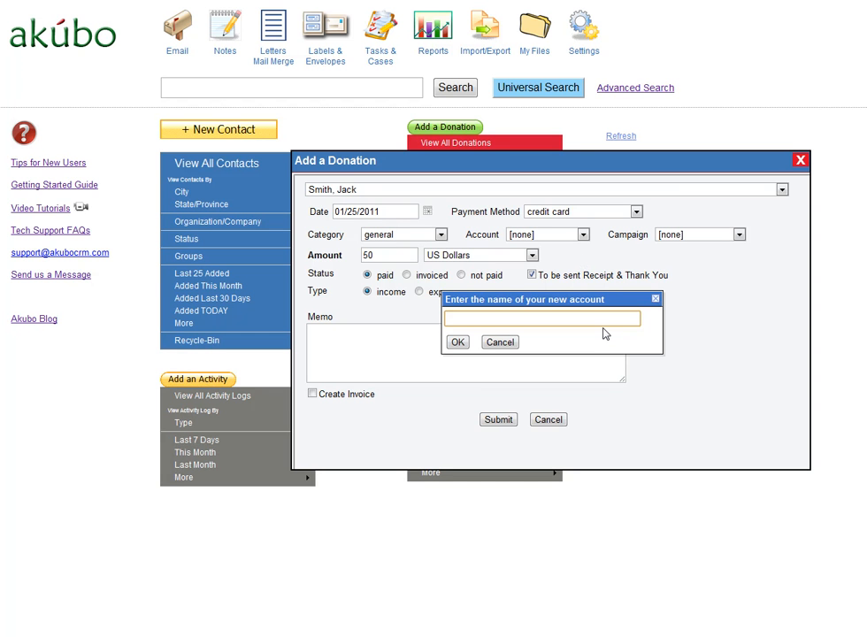
{"action": "type", "text": "general aco"}
{"action": "type", "text": "ount"}
{"action": "left_click", "coordinate": [458, 344]}
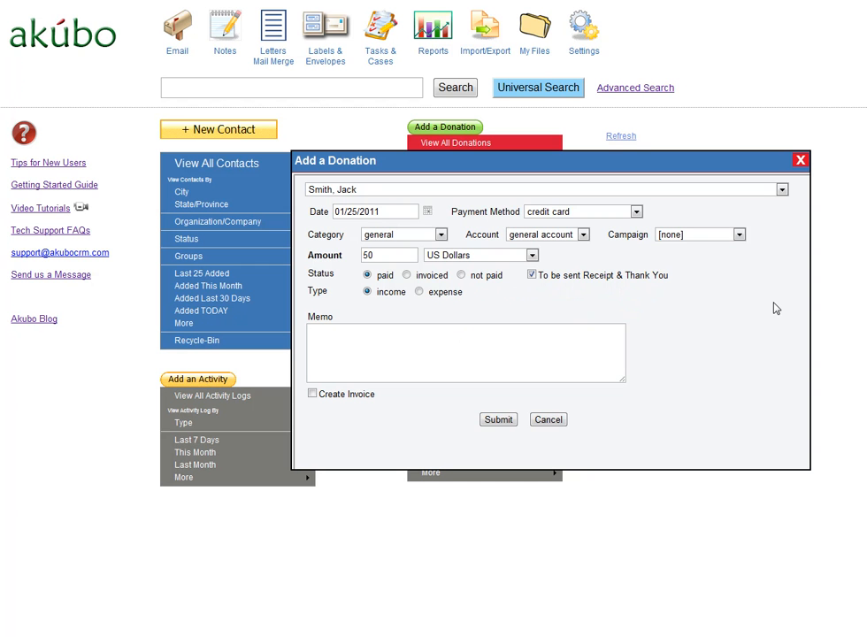
Create a new campaign named "winter 2011" for the donation
{"action": "left_click", "coordinate": [739, 235]}
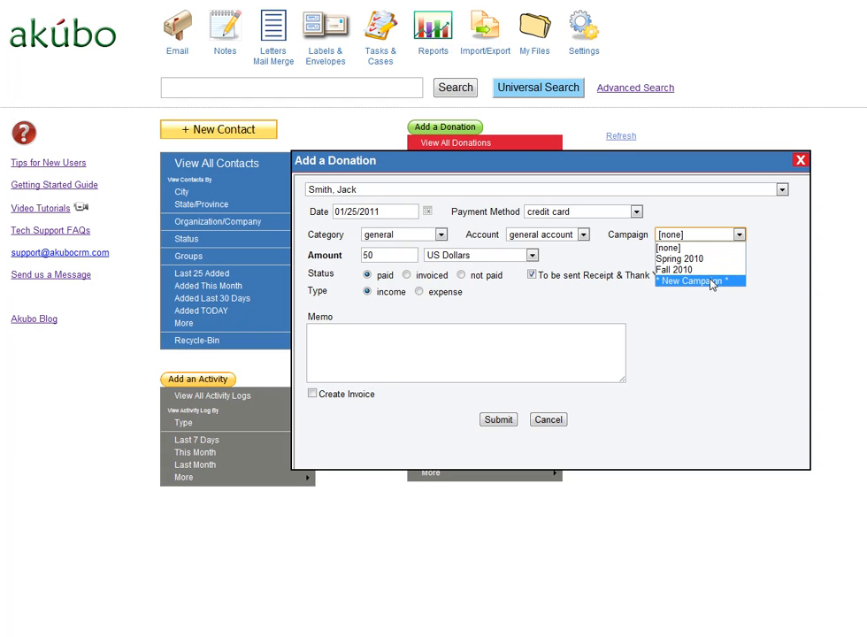
{"action": "left_click", "coordinate": [712, 282]}
{"action": "type", "text": "winter "}
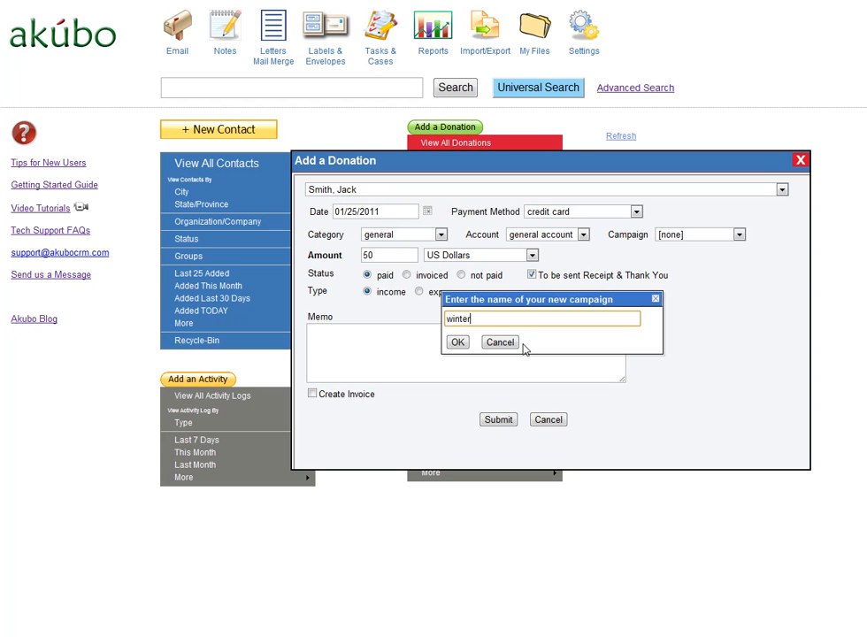
{"action": "type", "text": "2011"}
{"action": "left_click", "coordinate": [458, 342]}
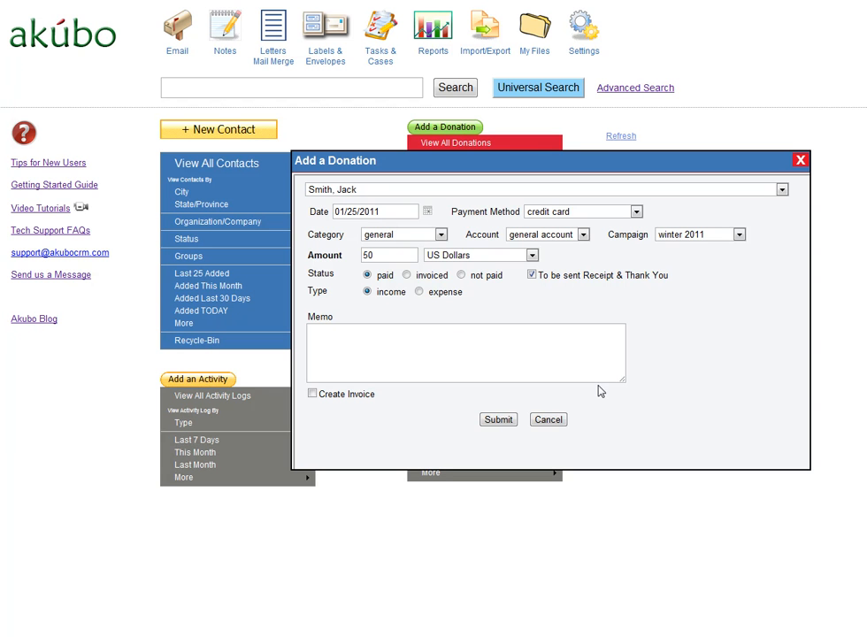
Enter "donation" as the memo and submit the donation
{"action": "left_click", "coordinate": [468, 347]}
{"action": "type", "text": "donation"}
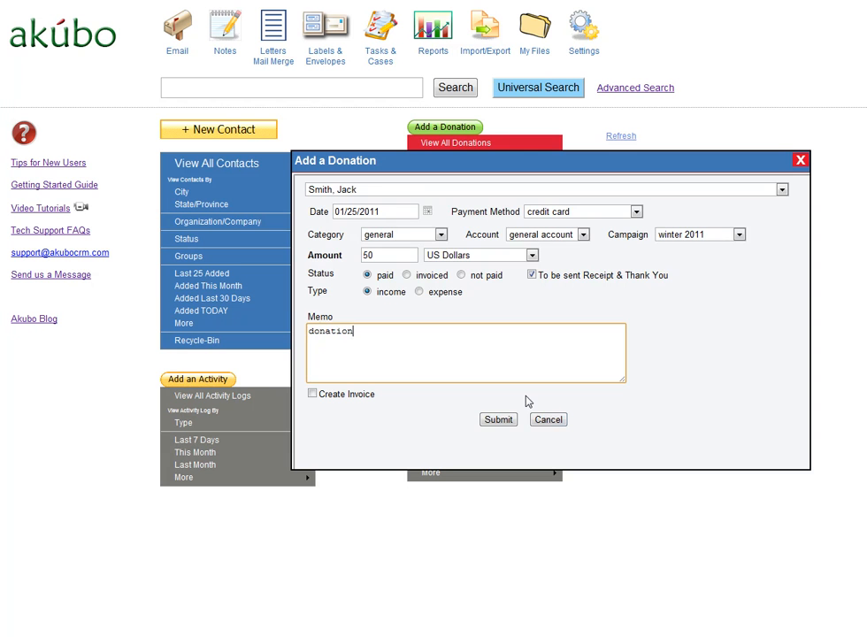
{"action": "left_click", "coordinate": [502, 423]}
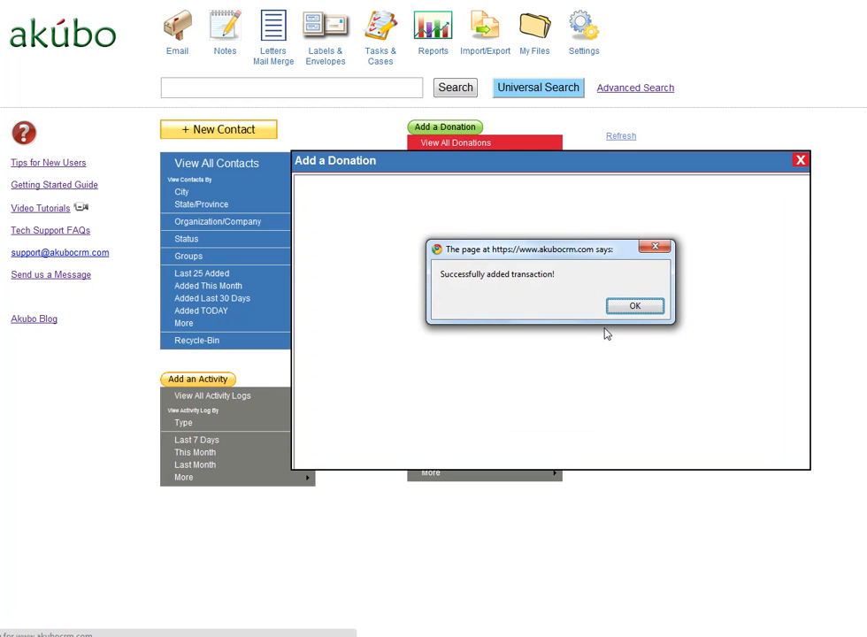
{"action": "left_click", "coordinate": [634, 307]}
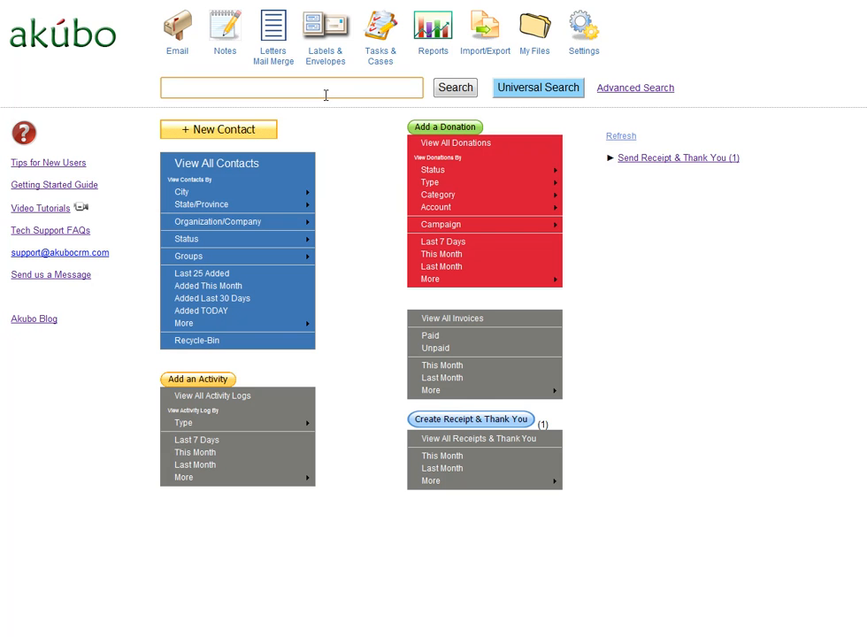
Search for the second donor by first name and open the donations section of that contact's record
{"action": "type", "text": "anna"}
{"action": "left_click", "coordinate": [465, 92]}
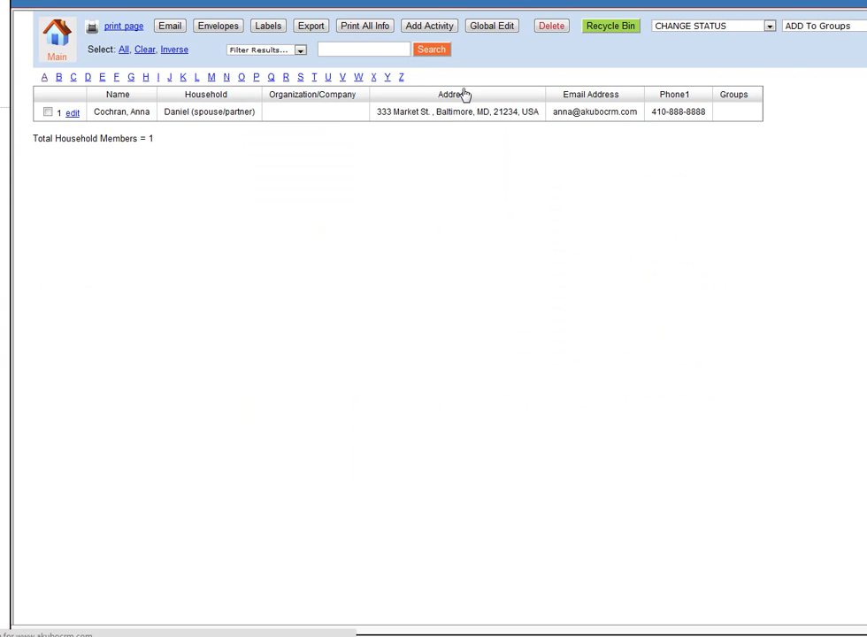
{"action": "left_click", "coordinate": [108, 122]}
{"action": "left_click", "coordinate": [362, 184]}
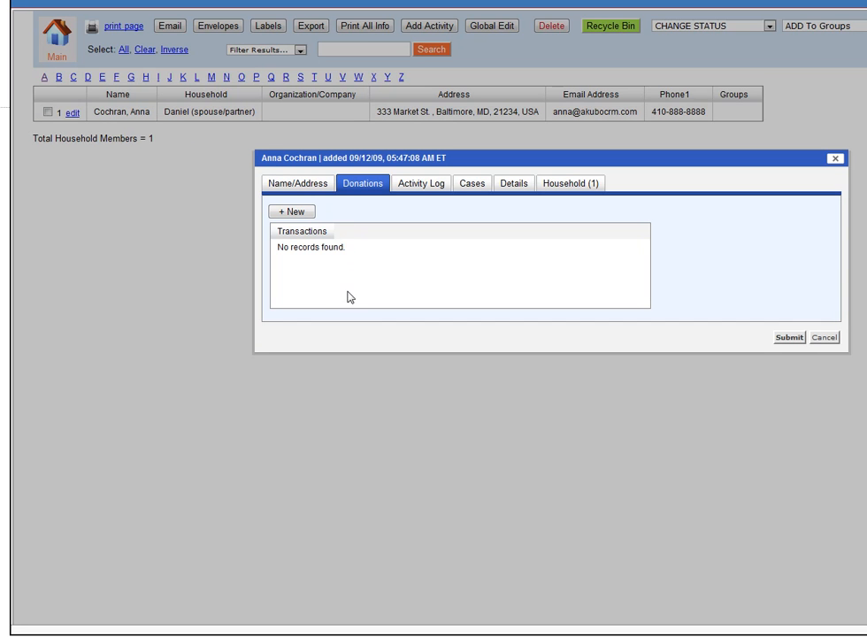
Start a new donation of 100 USA Dollars in the contact record, paid by check and flagged to be sent a Receipt & Thank You
{"action": "left_click", "coordinate": [298, 212]}
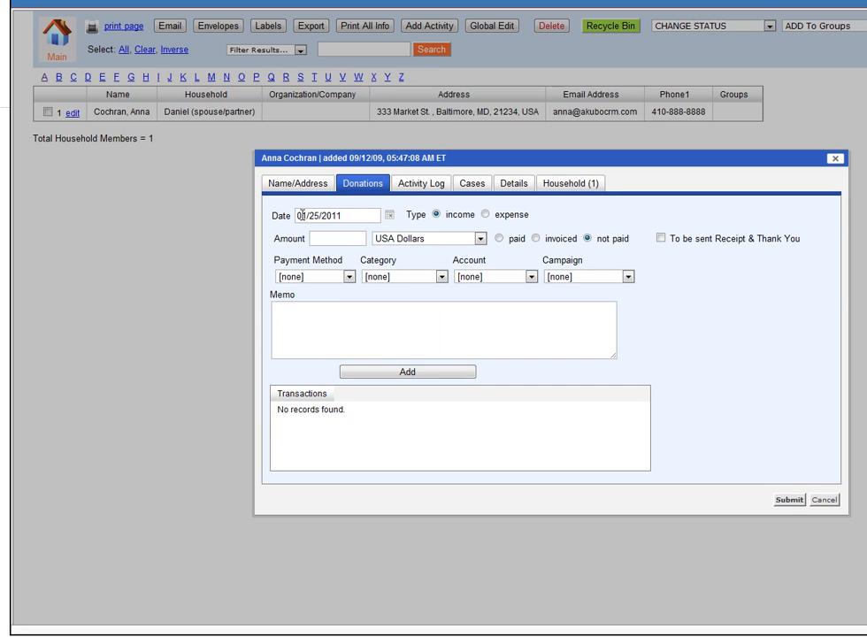
{"action": "left_click", "coordinate": [344, 240]}
{"action": "type", "text": "100"}
{"action": "left_click", "coordinate": [500, 238]}
{"action": "left_click", "coordinate": [348, 278]}
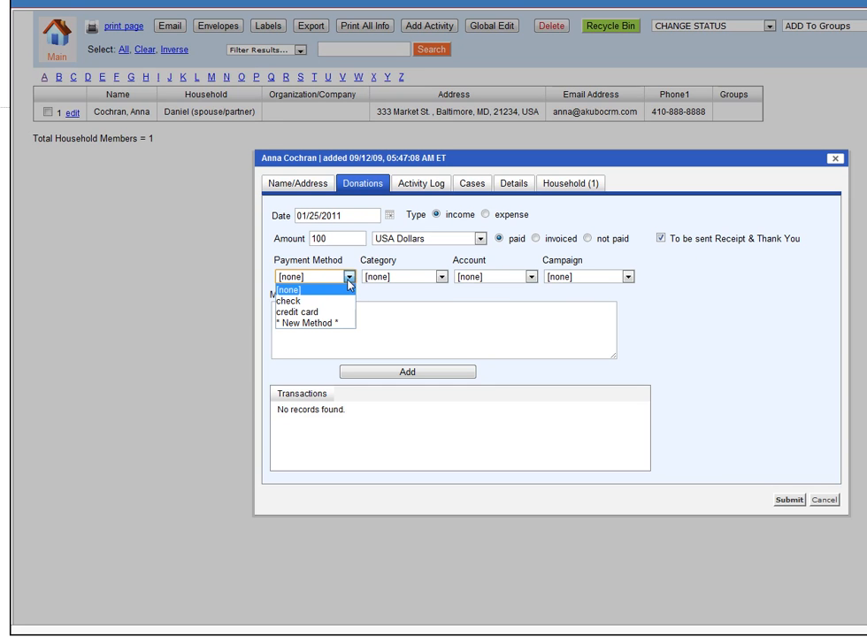
{"action": "left_click", "coordinate": [340, 302]}
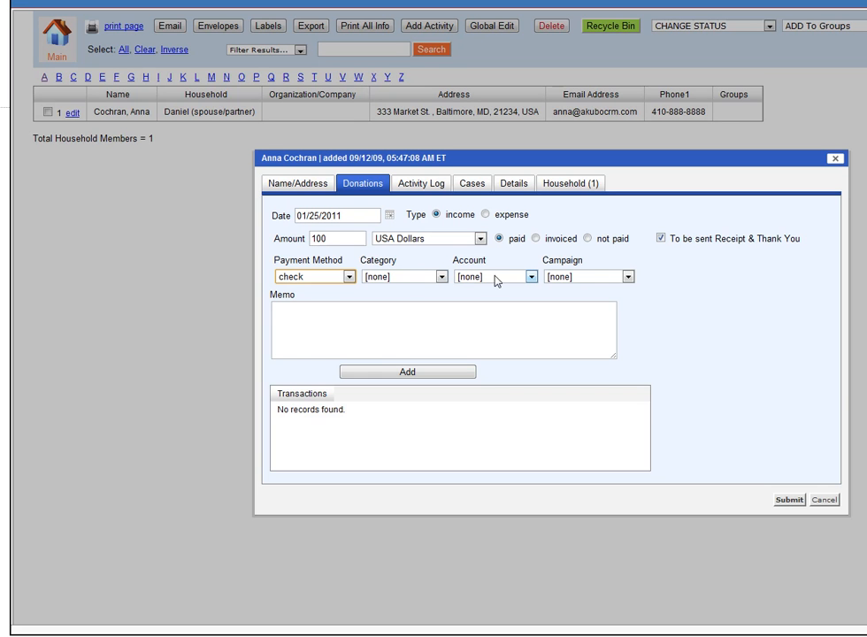
Enter "donation" as the memo, add the transaction to the contact, and submit the contact record
{"action": "left_click", "coordinate": [560, 331]}
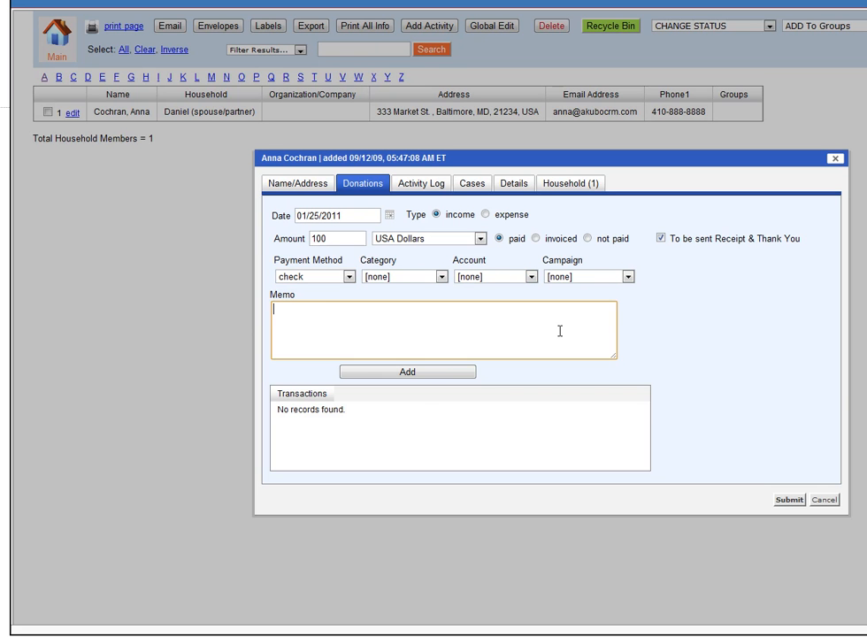
{"action": "type", "text": "donation"}
{"action": "left_click", "coordinate": [457, 375]}
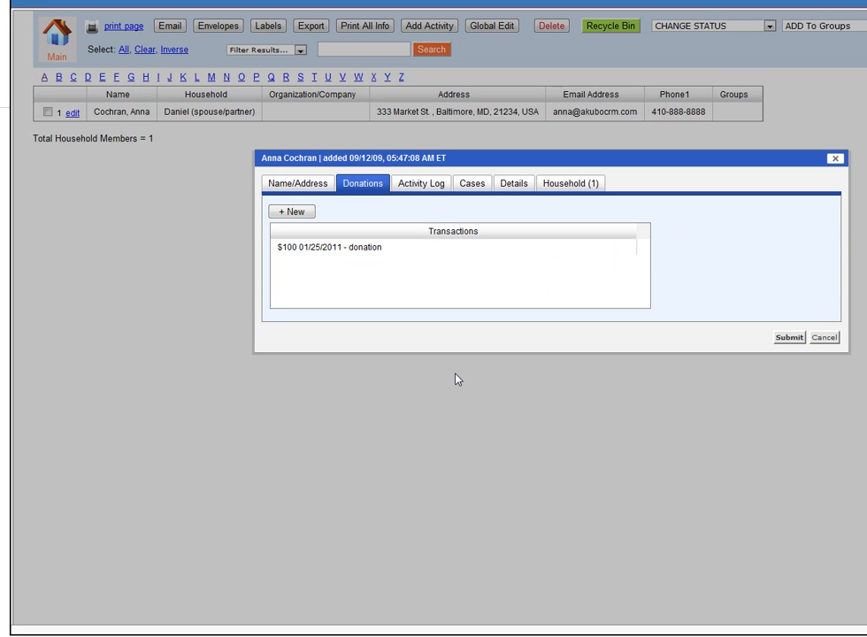
{"action": "left_click", "coordinate": [791, 341]}
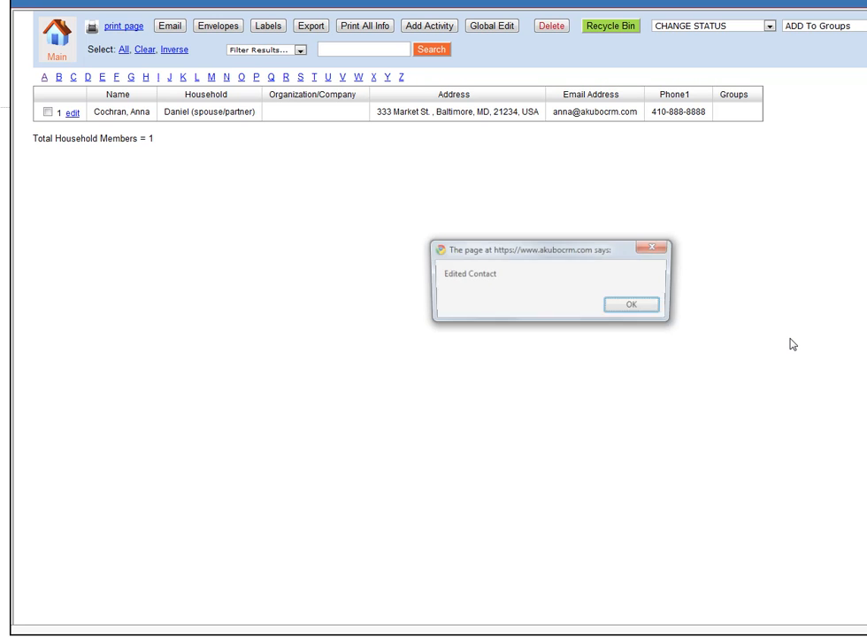
{"action": "left_click", "coordinate": [634, 306]}
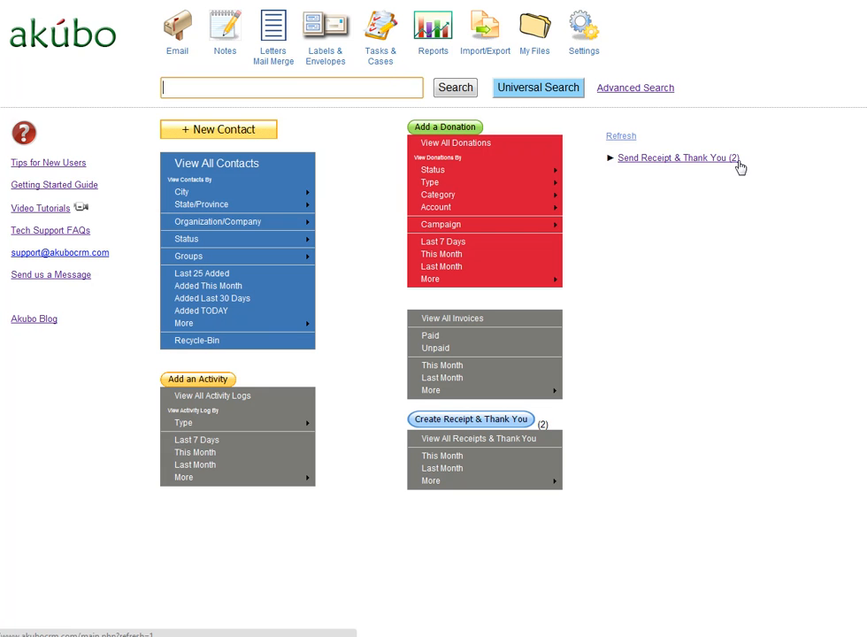
Open the list of donors awaiting a Receipt & Thank You and start one for the 50 USD donation
{"action": "left_click", "coordinate": [472, 421]}
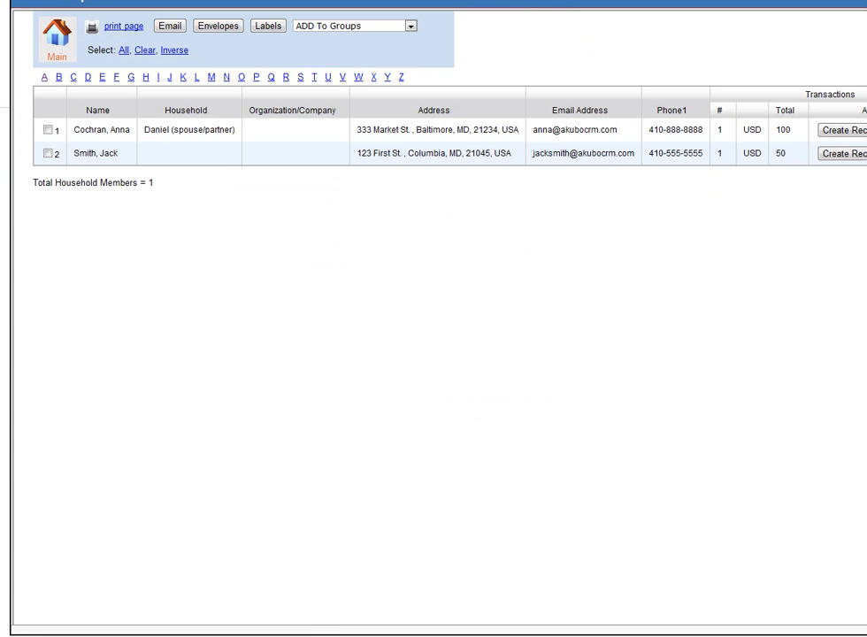
{"action": "left_click_drag", "start_coordinate": [866, 629], "coordinate": [824, 624]}
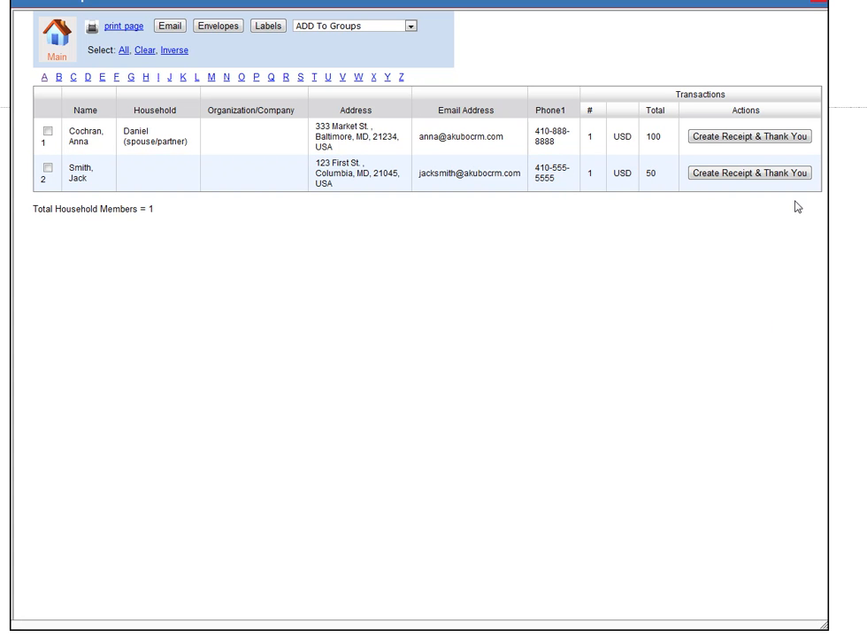
{"action": "left_click", "coordinate": [735, 173]}
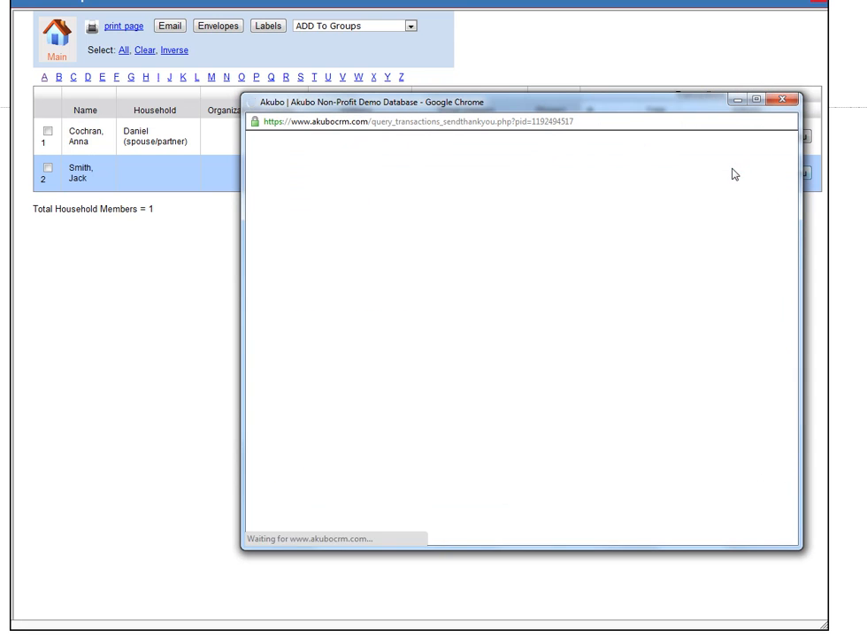
Review the receipt's mailing headers, editable header text, included transaction and footer text
{"action": "left_click_drag", "start_coordinate": [794, 221], "coordinate": [780, 197]}
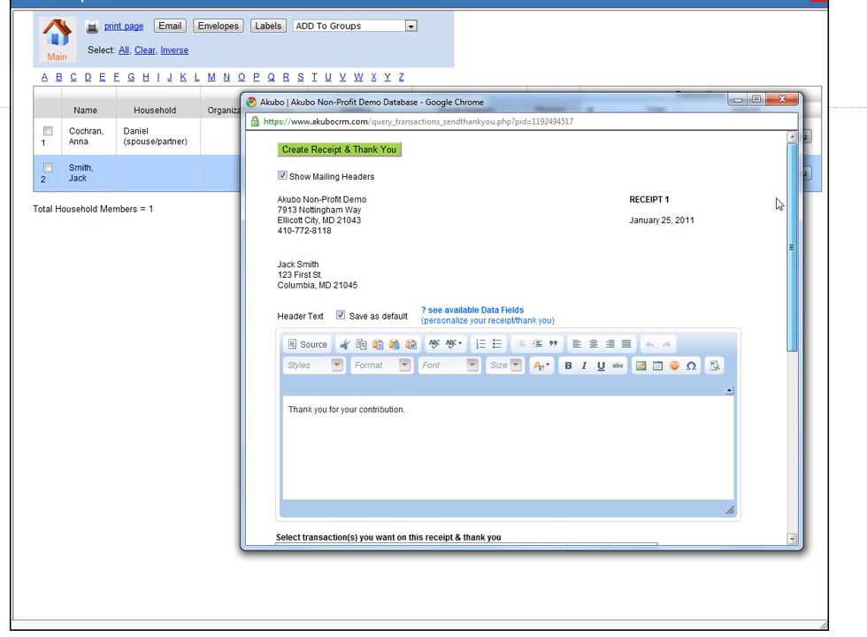
{"action": "scroll", "coordinate": [779, 221], "scroll_direction": "down", "scroll_amount": 2}
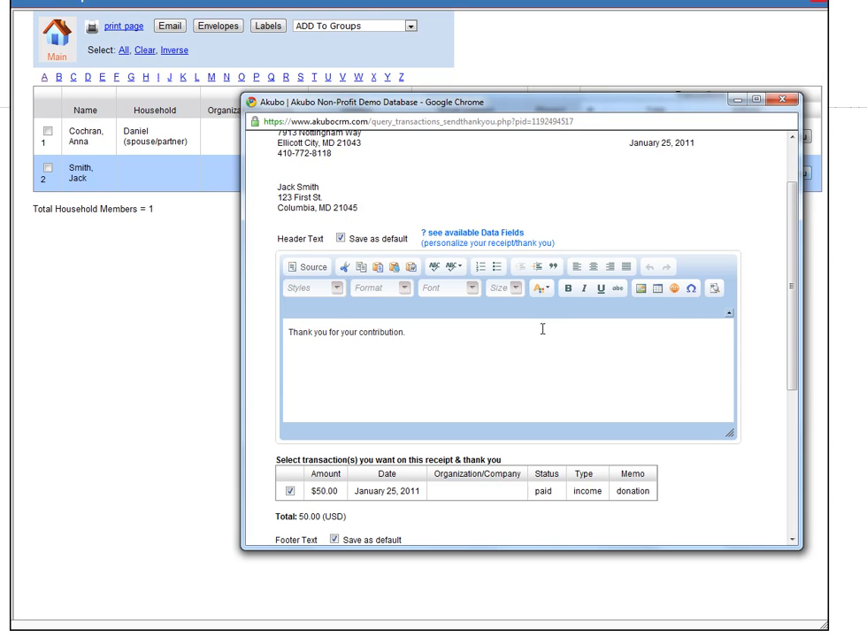
{"action": "left_click", "coordinate": [465, 333]}
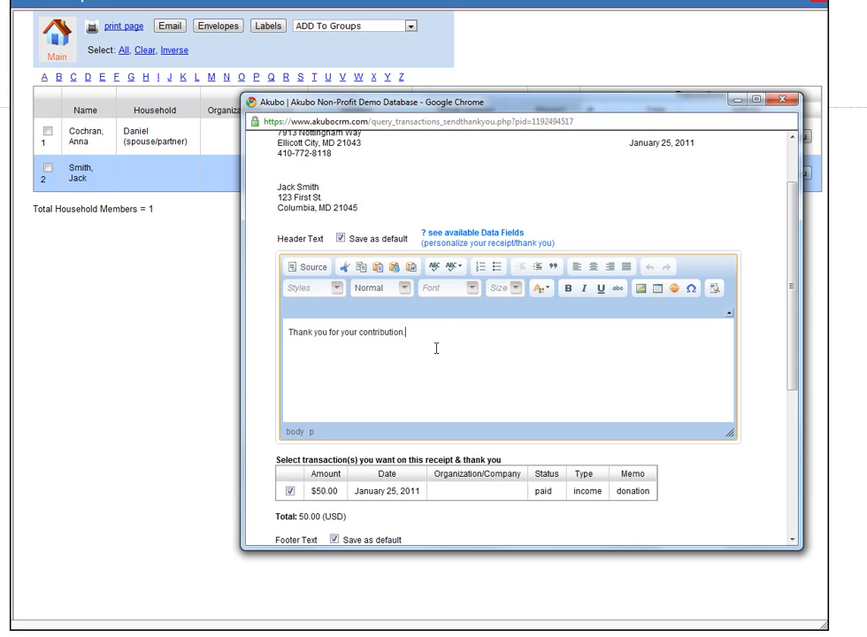
{"action": "left_click_drag", "start_coordinate": [406, 332], "coordinate": [289, 330]}
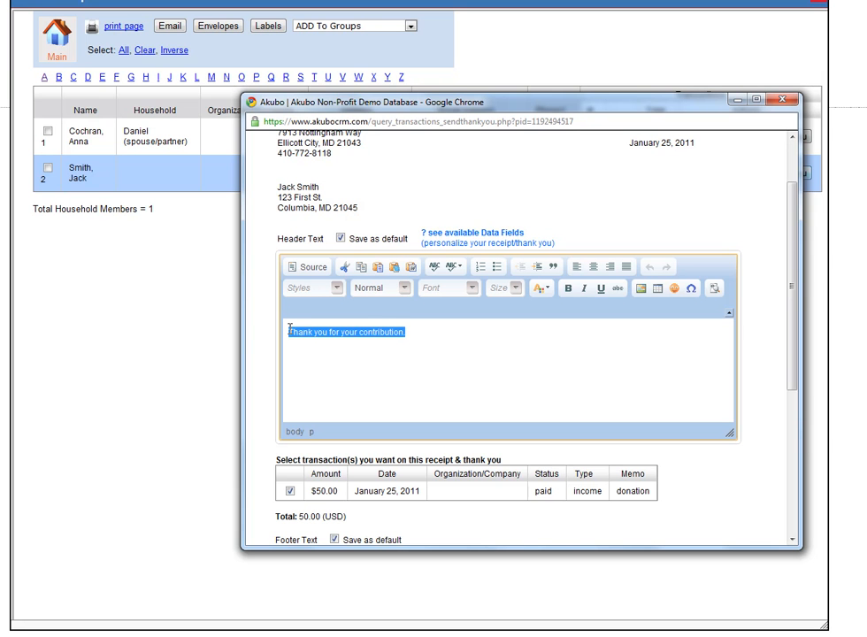
{"action": "left_click", "coordinate": [414, 336]}
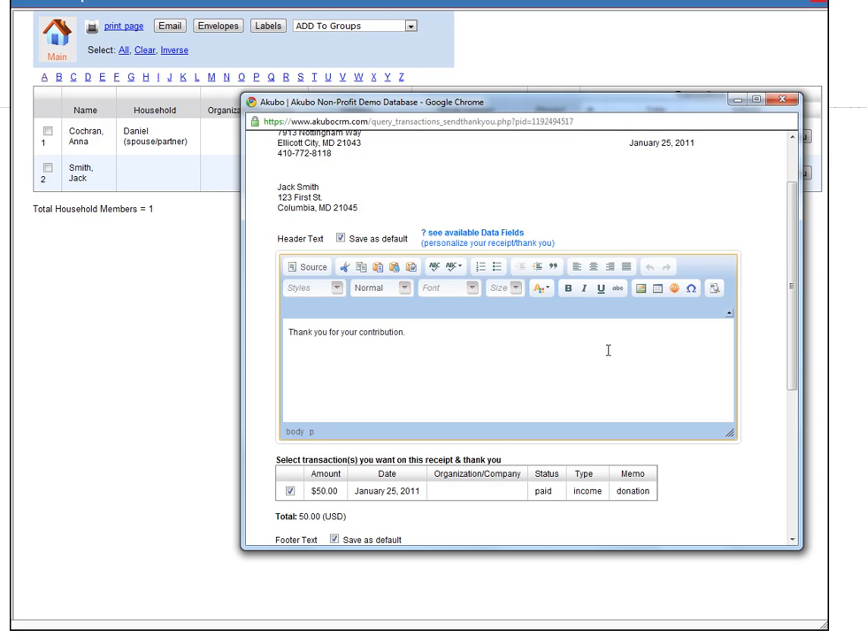
{"action": "left_click_drag", "start_coordinate": [799, 360], "coordinate": [803, 475]}
{"action": "left_click", "coordinate": [471, 409]}
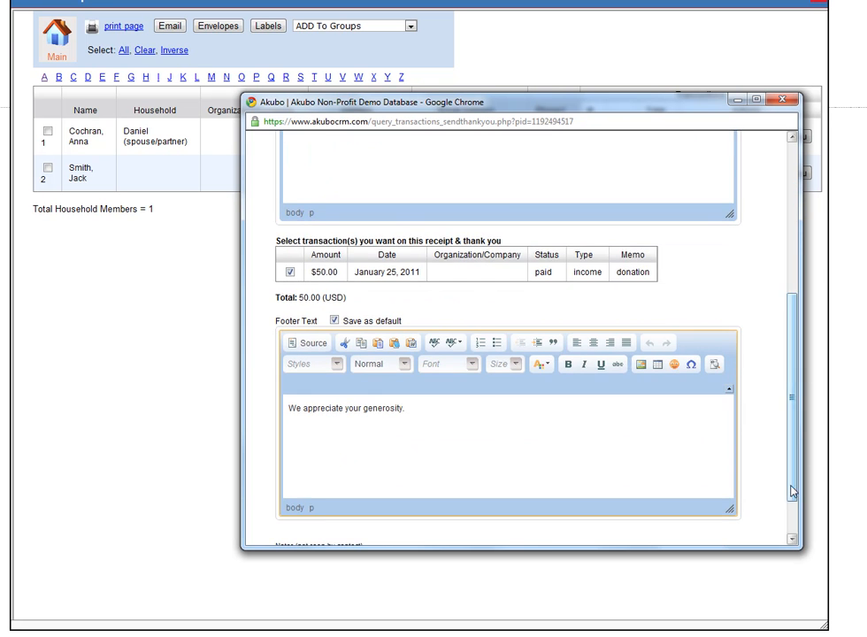
Create the Receipt & Thank You for the 50 USD donation and look it over as a Microsoft Word document
{"action": "left_click_drag", "start_coordinate": [799, 478], "coordinate": [799, 311]}
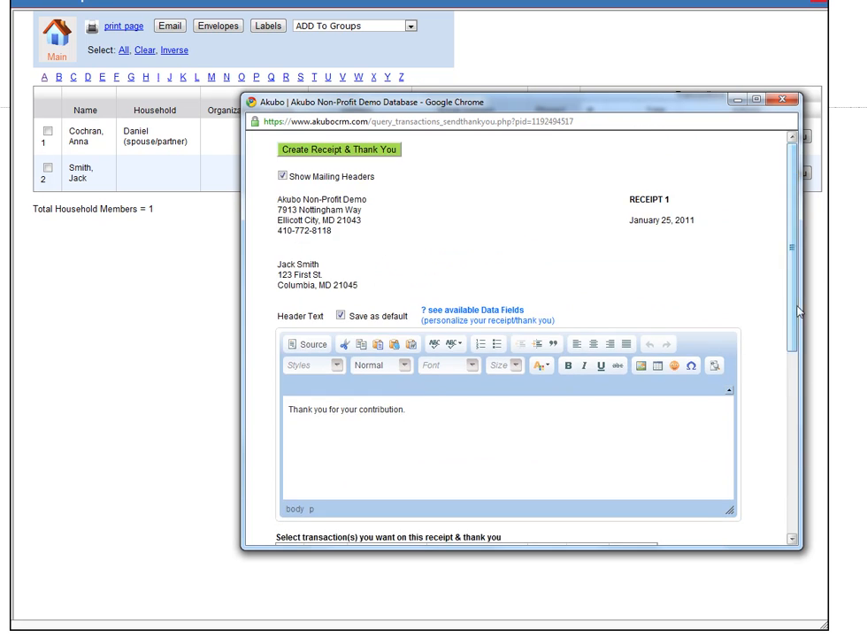
{"action": "left_click", "coordinate": [326, 151]}
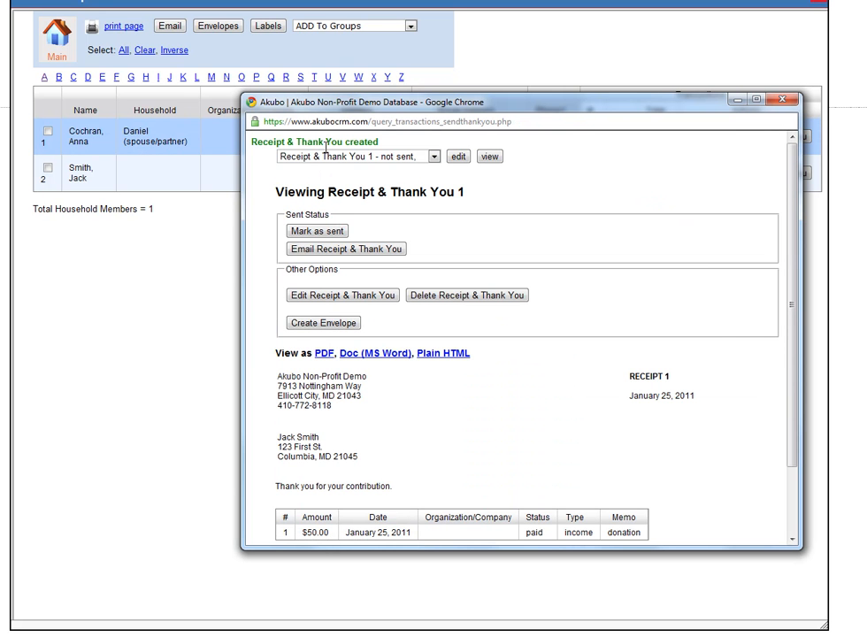
{"action": "mouse_move", "coordinate": [795, 329]}
{"action": "left_mouse_down"}
{"action": "mouse_move", "coordinate": [801, 378]}
{"action": "mouse_move", "coordinate": [794, 342]}
{"action": "mouse_move", "coordinate": [793, 350]}
{"action": "left_mouse_up"}
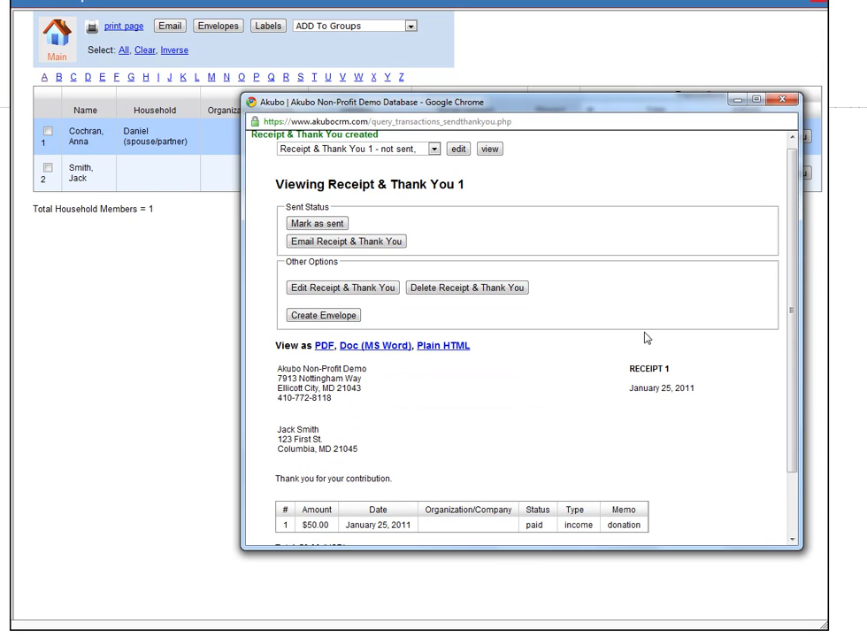
{"action": "left_click", "coordinate": [380, 347]}
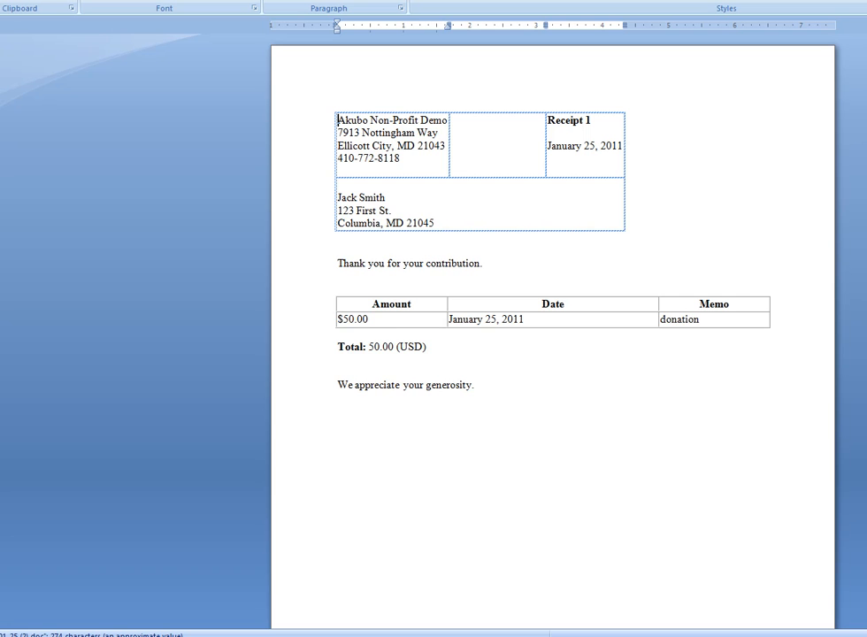
{"action": "scroll", "coordinate": [553, 332], "scroll_direction": "down", "scroll_amount": 3}
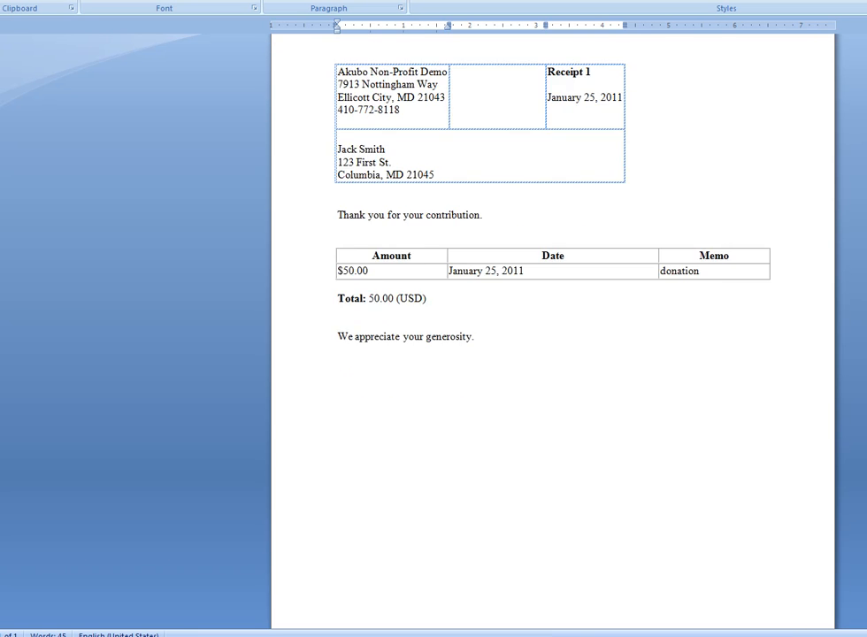
{"action": "scroll", "coordinate": [553, 332], "scroll_direction": "up", "scroll_amount": 2}
{"action": "scroll", "coordinate": [553, 332], "scroll_direction": "up", "scroll_amount": 1}
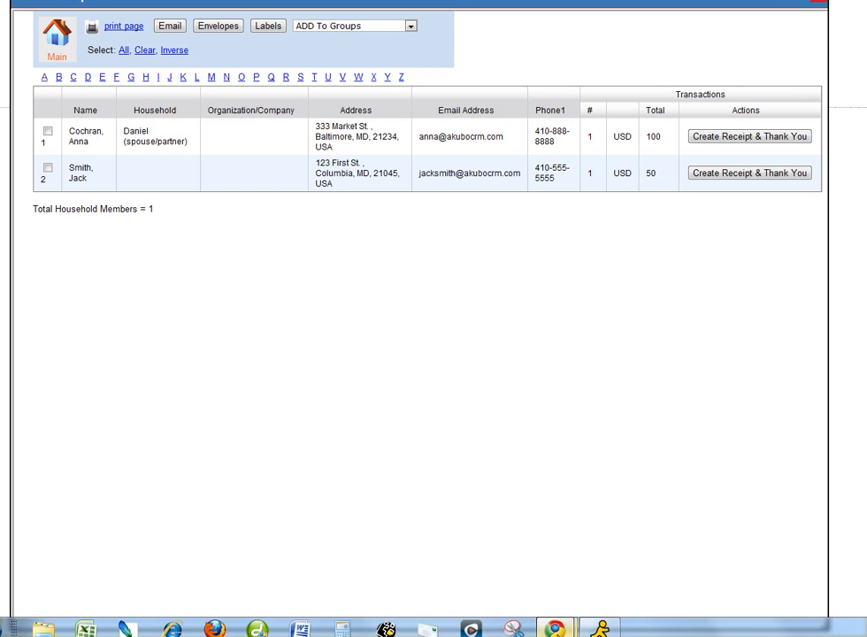
Switch back to the Akubo receipt window in Chrome, open the email version of the Receipt & Thank You and check its content
{"action": "mouse_move", "coordinate": [555, 628]}
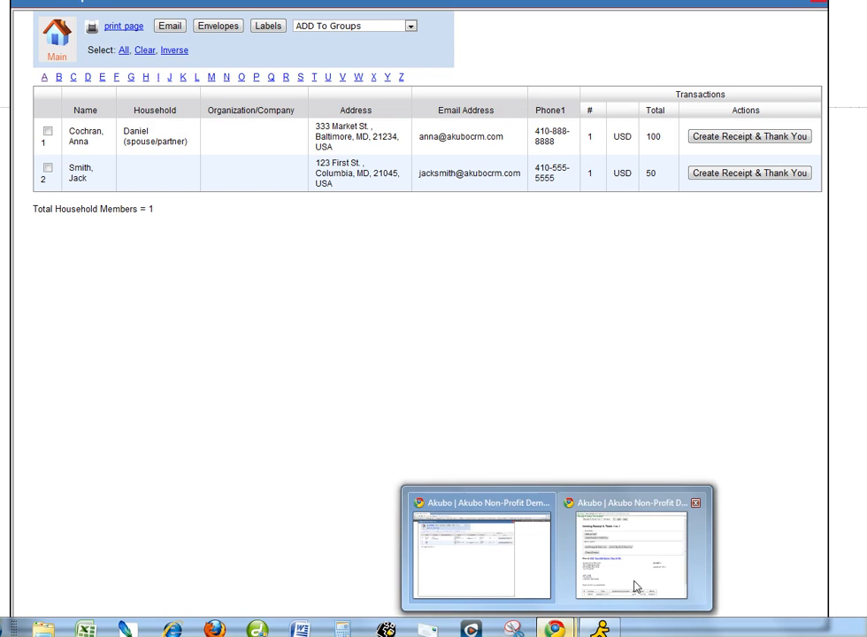
{"action": "left_click", "coordinate": [633, 566]}
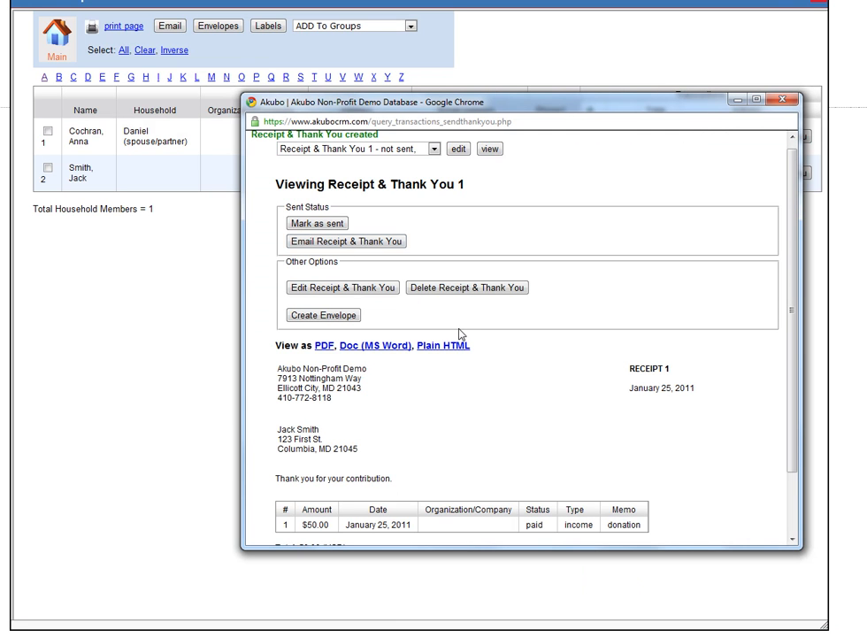
{"action": "left_click", "coordinate": [349, 242]}
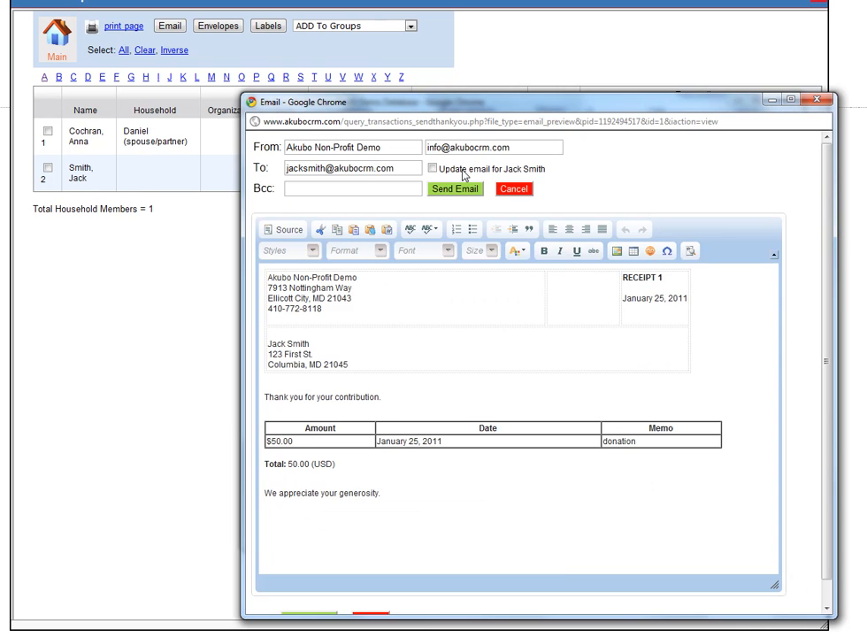
{"action": "left_click_drag", "start_coordinate": [506, 109], "coordinate": [446, 80]}
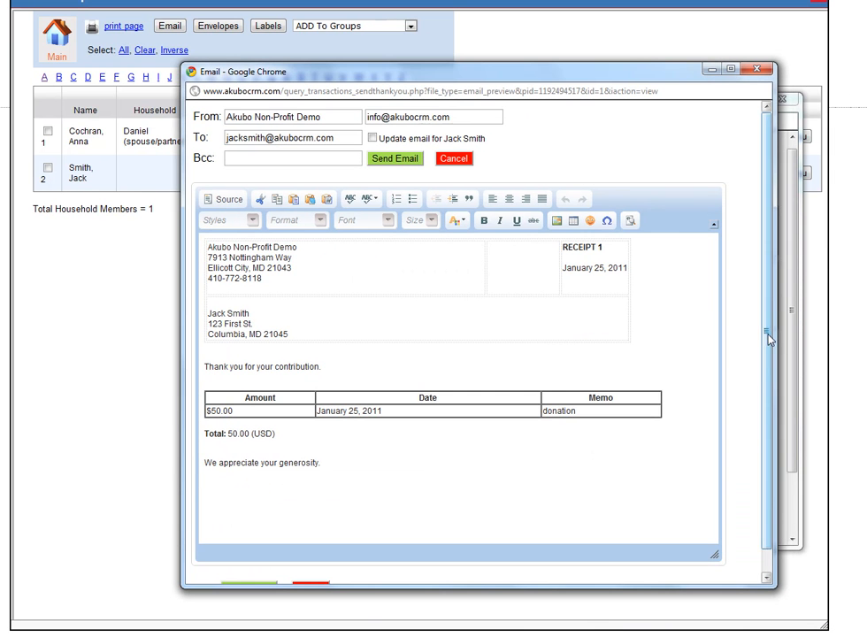
{"action": "scroll", "coordinate": [769, 338], "scroll_direction": "down", "scroll_amount": 1}
{"action": "scroll", "coordinate": [763, 323], "scroll_direction": "up", "scroll_amount": 1}
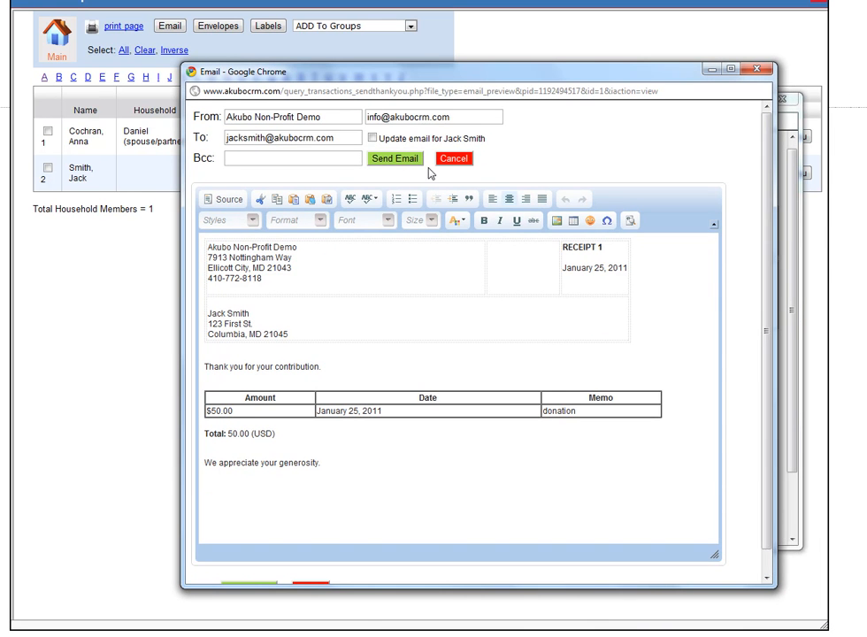
Send the Receipt & Thank You email to the donor with its text as prepared, and acknowledge the sent notice
{"action": "left_click", "coordinate": [386, 364]}
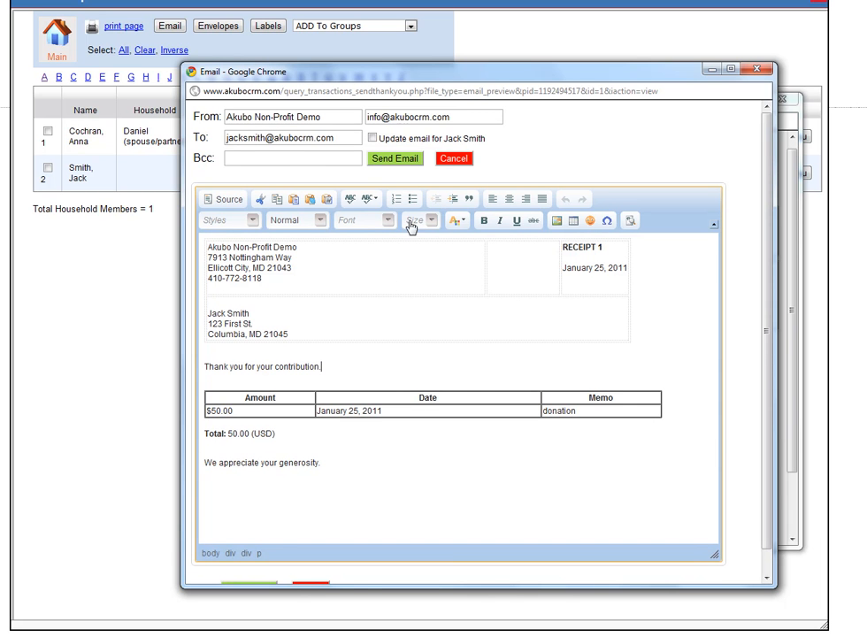
{"action": "left_click", "coordinate": [389, 164]}
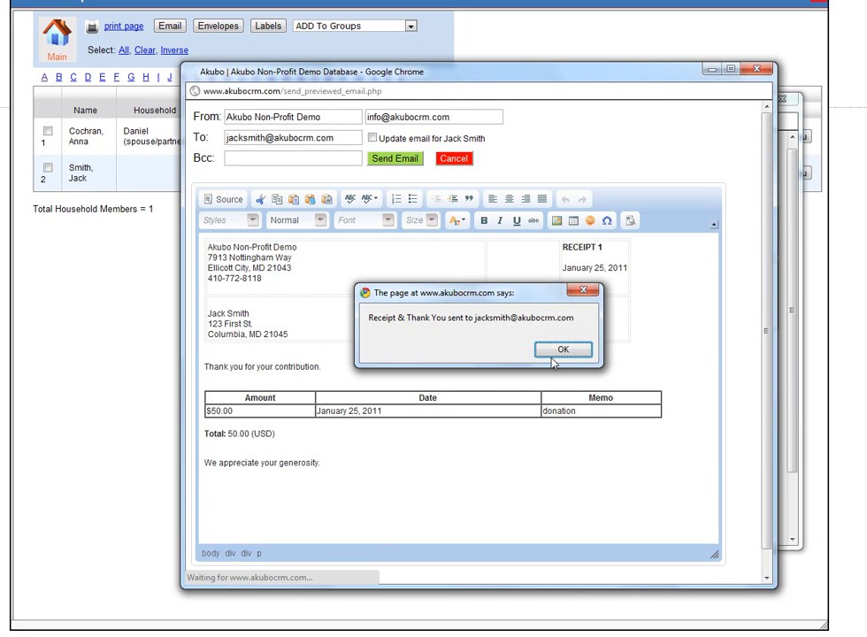
{"action": "left_click", "coordinate": [559, 350]}
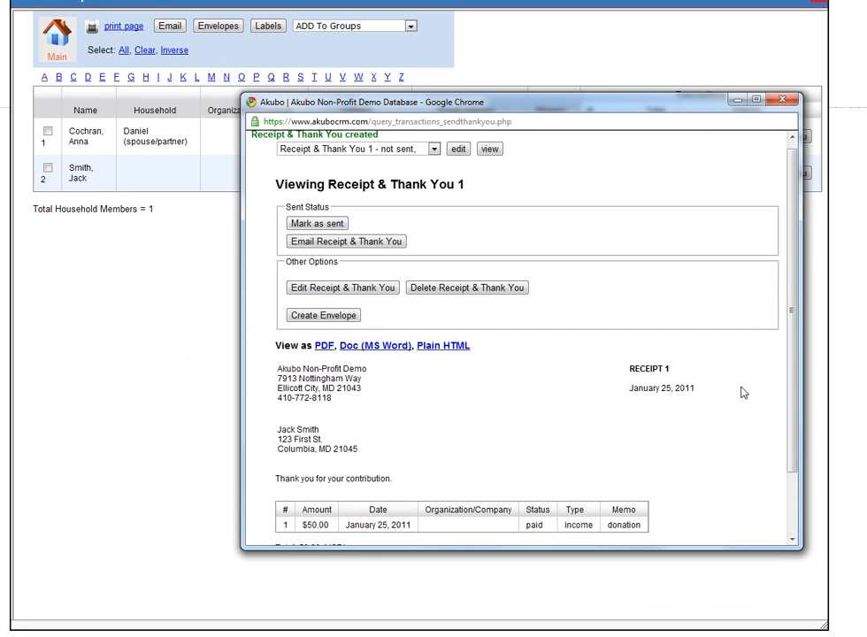